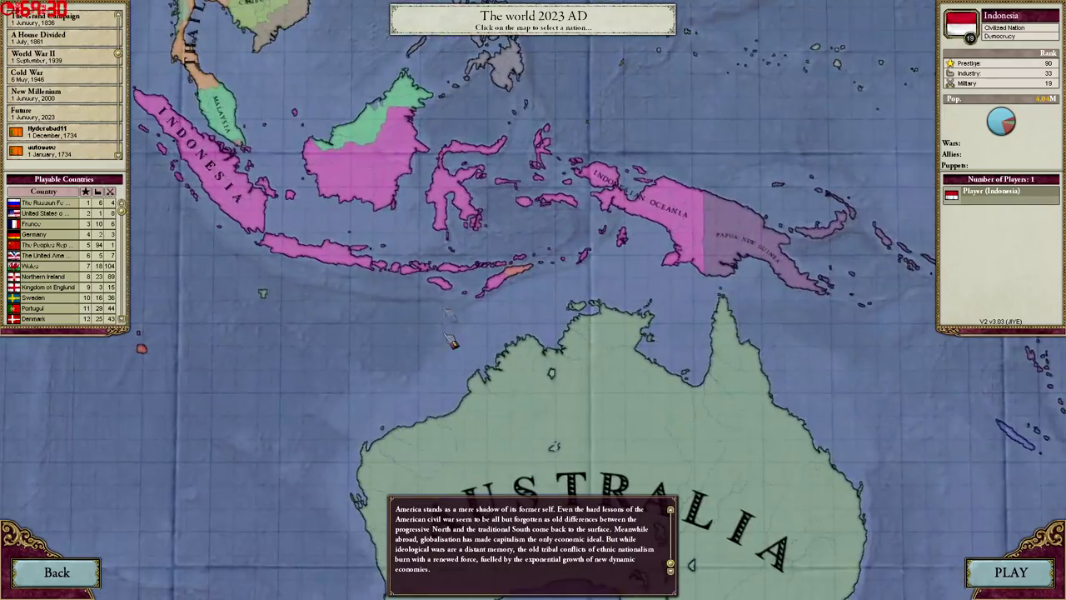
Select Australia on the 2023 world map and look over the nations of Asia, Africa and Europe
{"action": "left_click", "coordinate": [599, 392]}
{"action": "key", "text": "Left"}
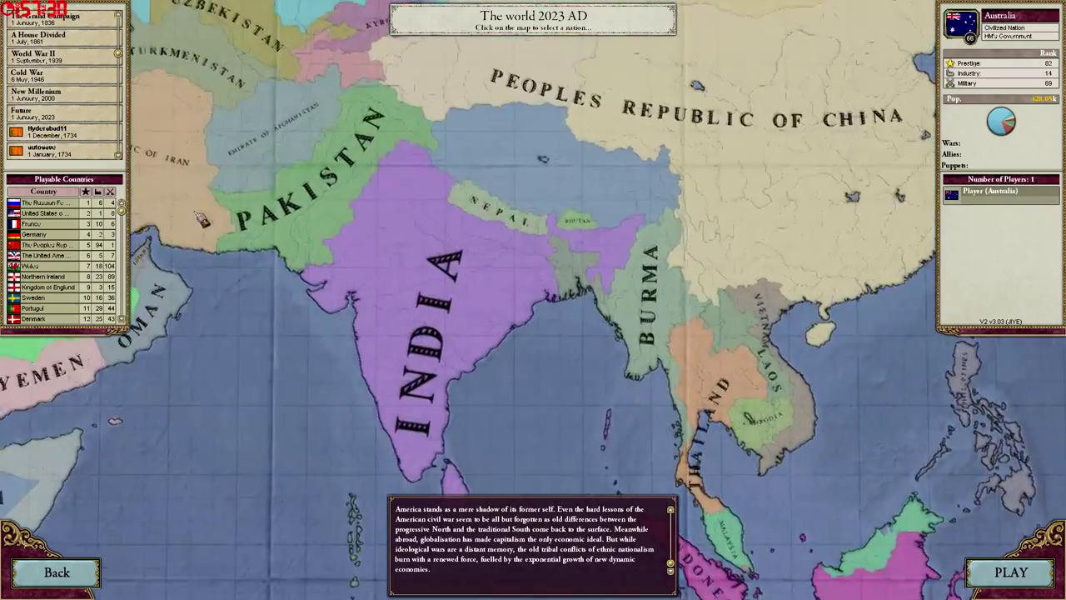
{"action": "key", "text": "Up"}
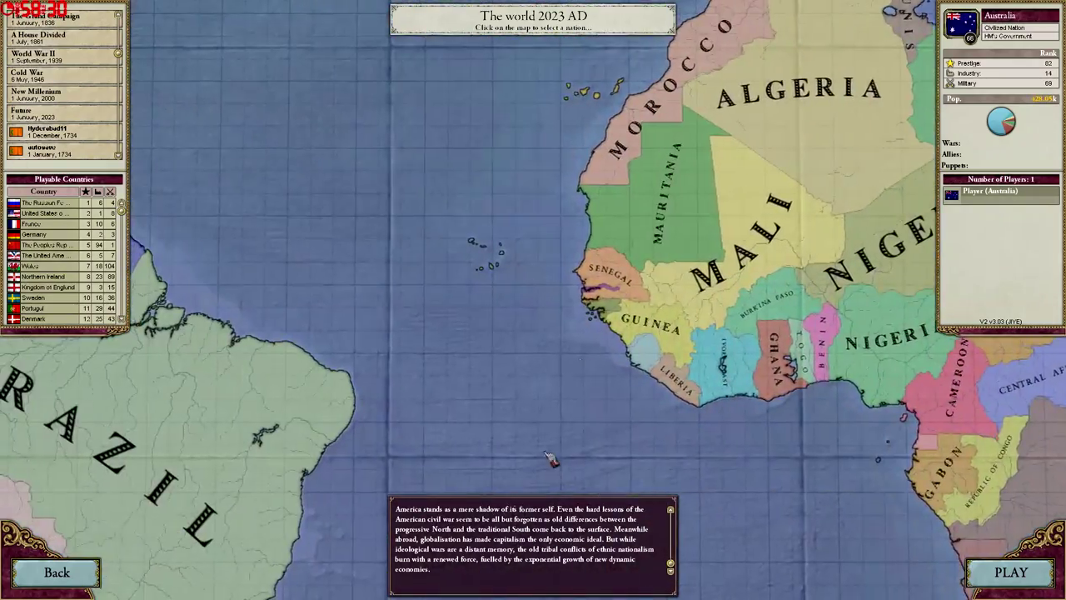
{"action": "key", "text": "Right"}
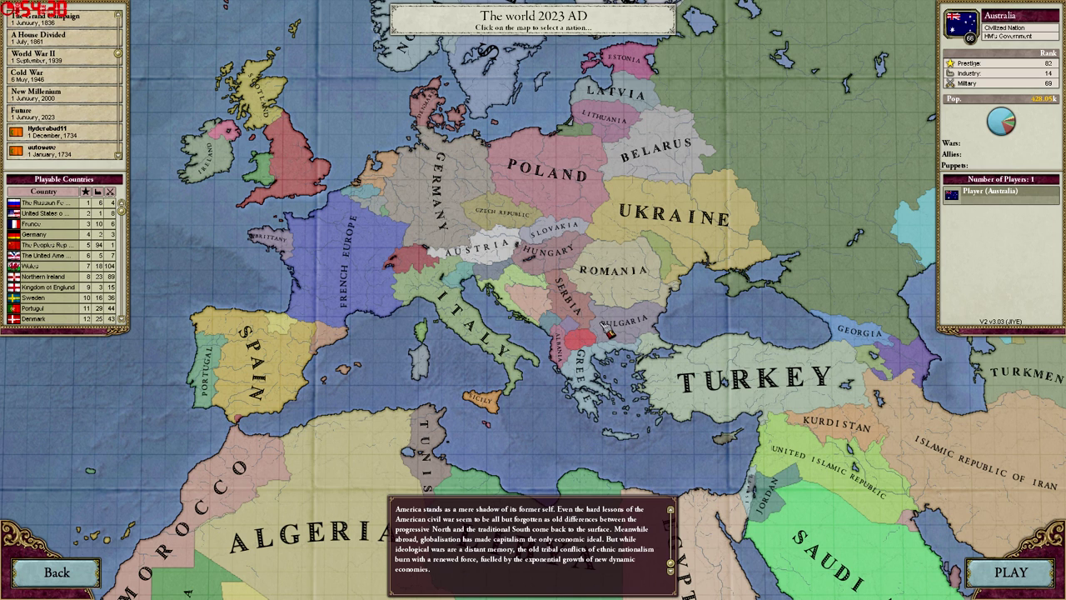
Switch to the desktop, extract the Apocalypse 1836 archive into its own folder and place that folder beside the archive
{"action": "key", "text": "alt+Tab"}
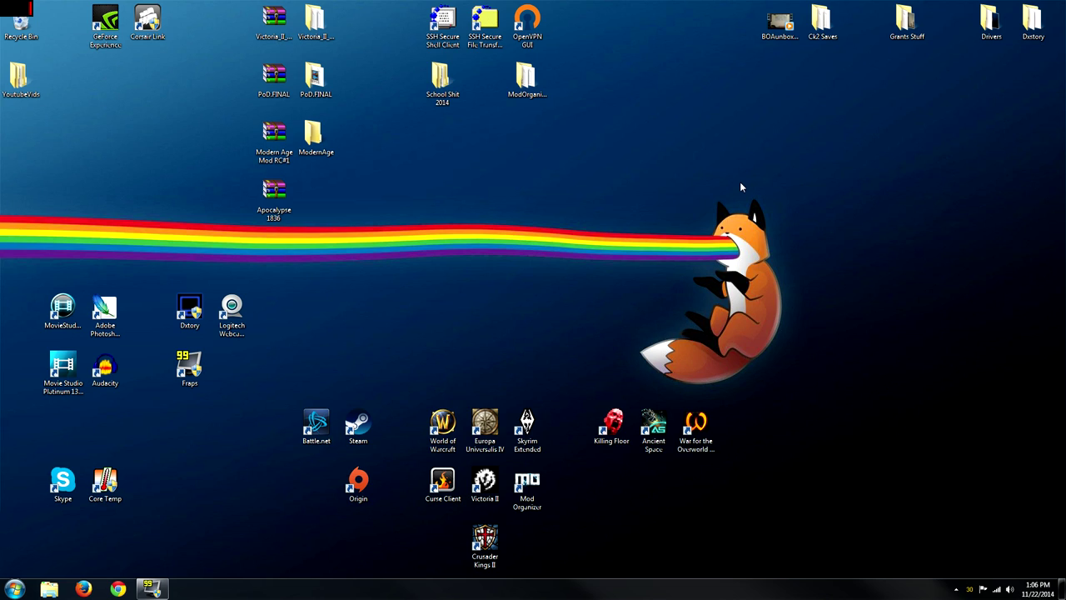
{"action": "right_click", "coordinate": [275, 188]}
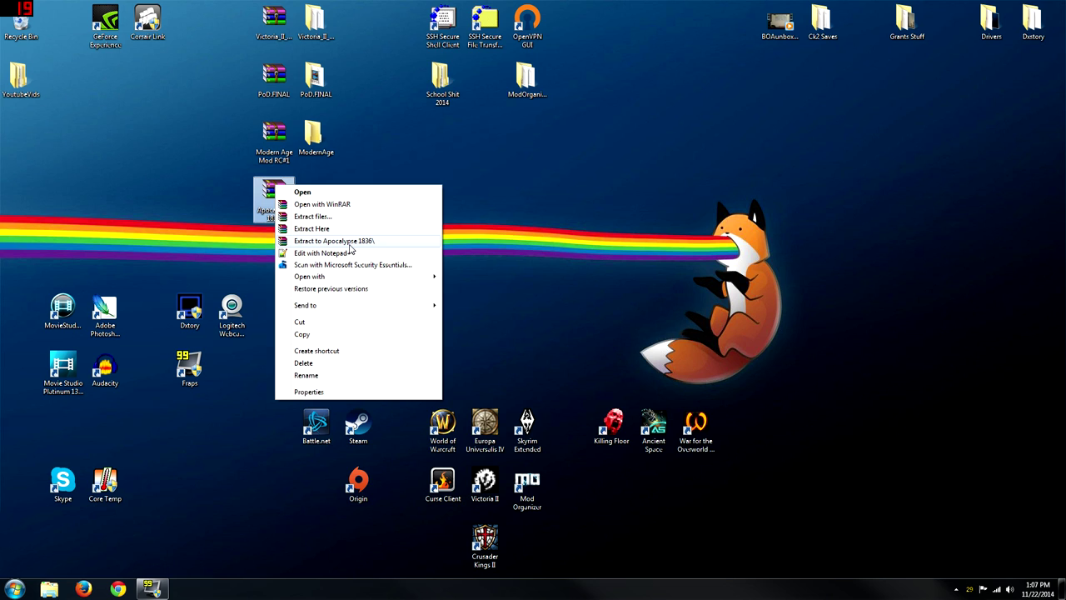
{"action": "left_click", "coordinate": [334, 241]}
{"action": "left_click_drag", "start_coordinate": [21, 134], "coordinate": [333, 200]}
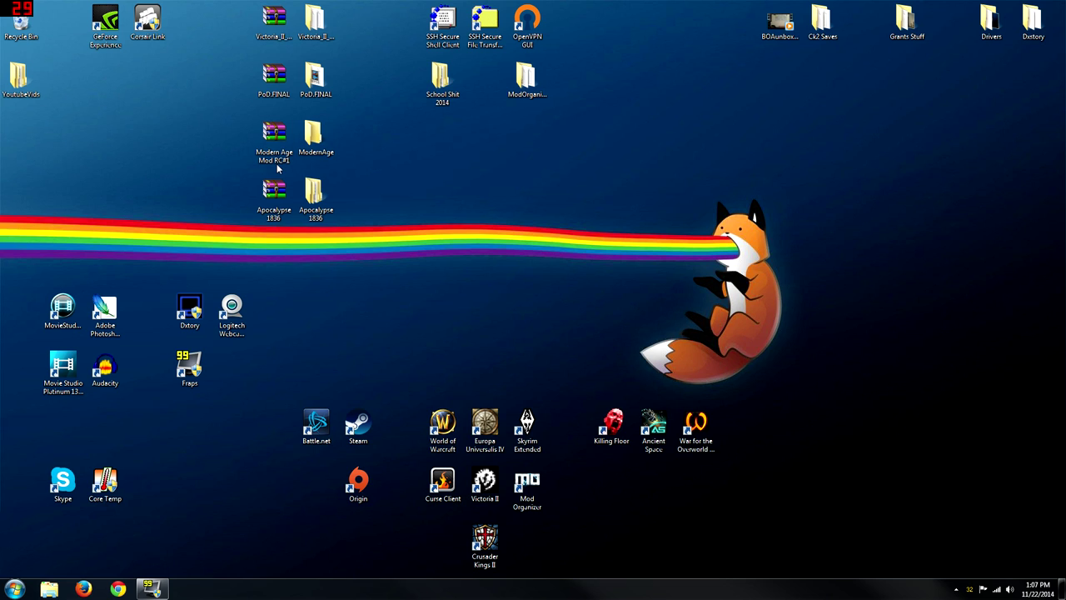
{"action": "left_click_drag", "start_coordinate": [197, 273], "coordinate": [393, 70]}
{"action": "left_click", "coordinate": [393, 71]}
Open the extracted Apocalypse 1836 folder down to its inner folder and examine the two Apocalypse 1836 for HOD items
{"action": "double_click", "coordinate": [315, 209]}
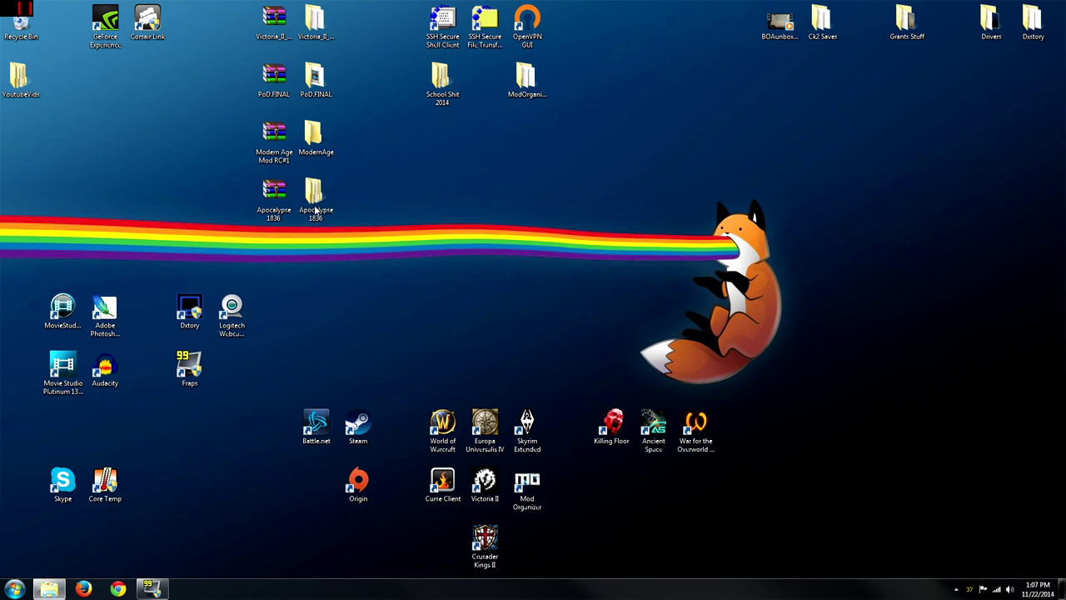
{"action": "double_click", "coordinate": [233, 183]}
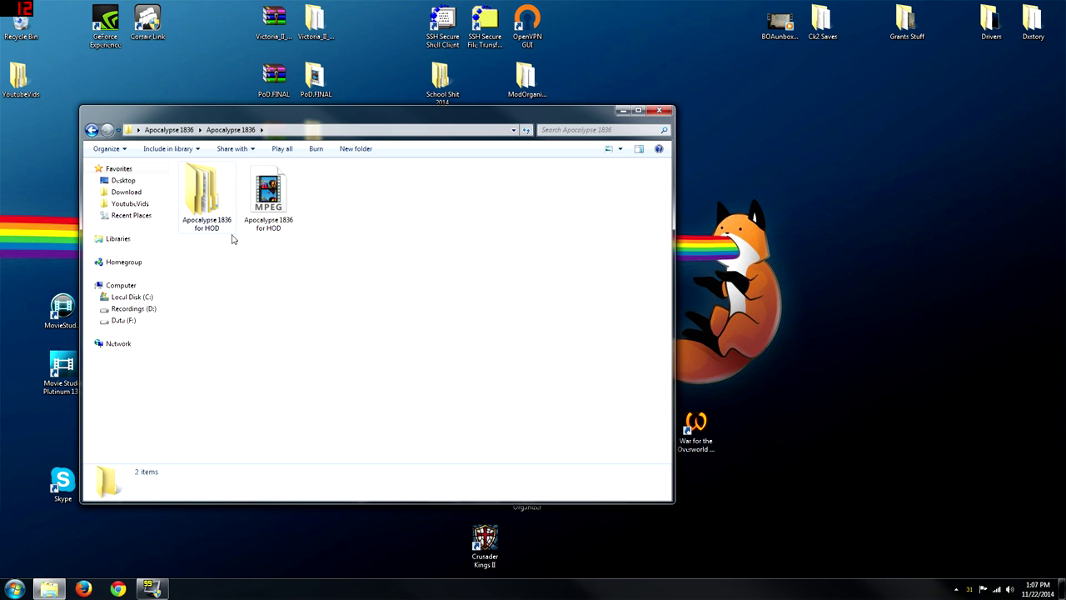
{"action": "left_click", "coordinate": [276, 226]}
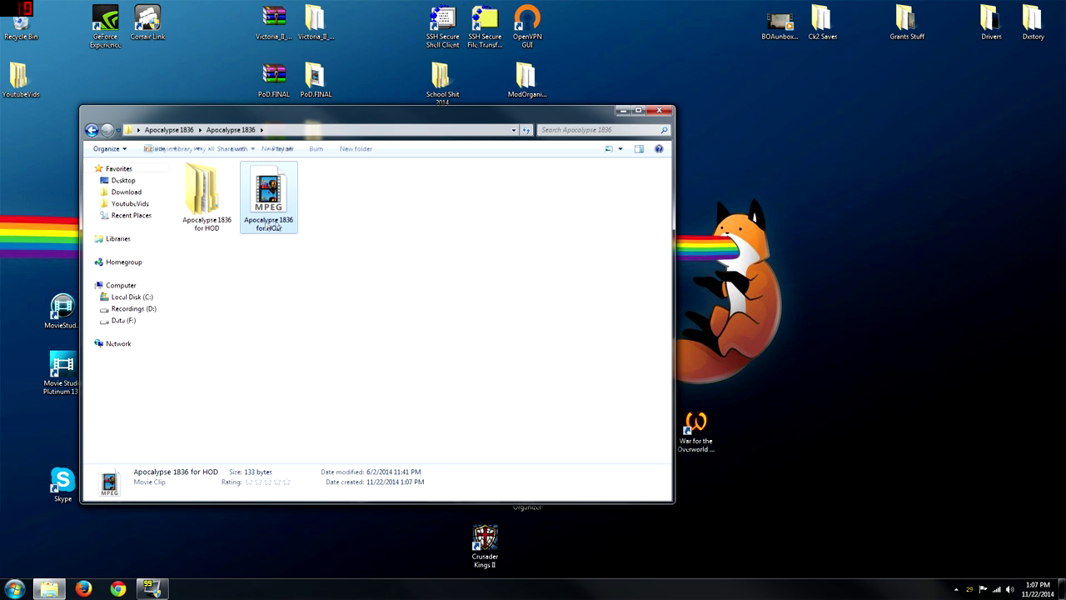
{"action": "left_click", "coordinate": [231, 232]}
{"action": "left_click_drag", "start_coordinate": [217, 294], "coordinate": [404, 184]}
{"action": "left_click_drag", "start_coordinate": [496, 159], "coordinate": [265, 313]}
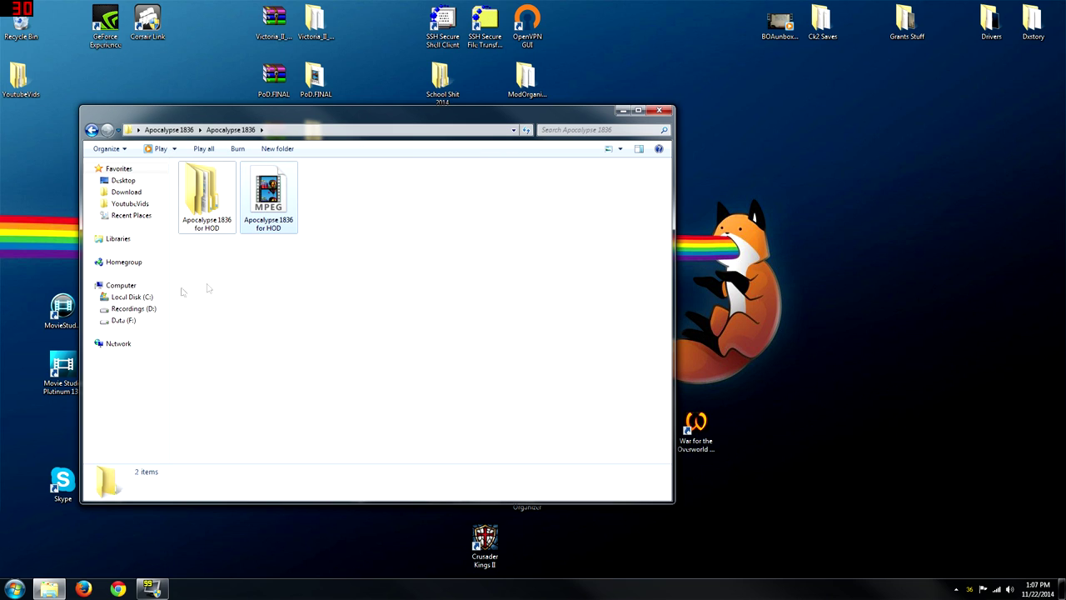
{"action": "left_click_drag", "start_coordinate": [181, 291], "coordinate": [208, 288]}
{"action": "left_click_drag", "start_coordinate": [333, 204], "coordinate": [33, 284]}
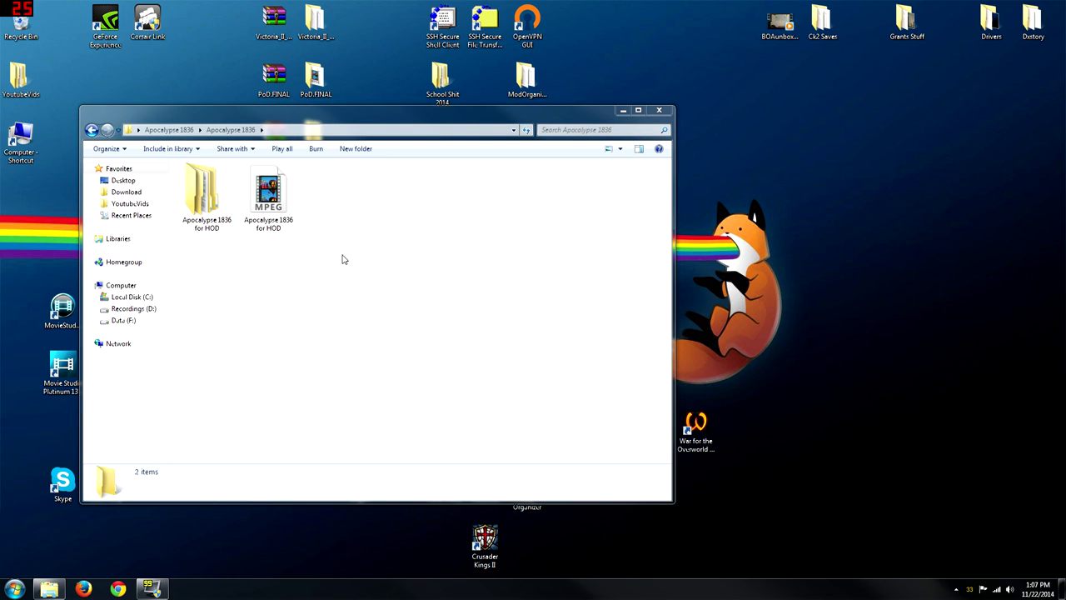
{"action": "left_click_drag", "start_coordinate": [183, 279], "coordinate": [319, 234]}
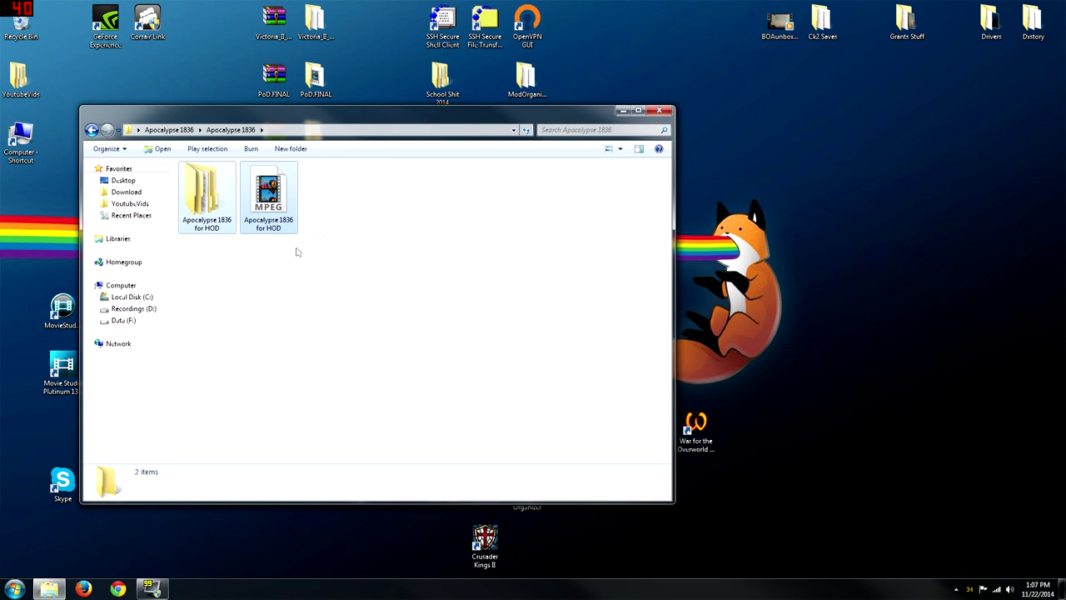
{"action": "left_click", "coordinate": [398, 279]}
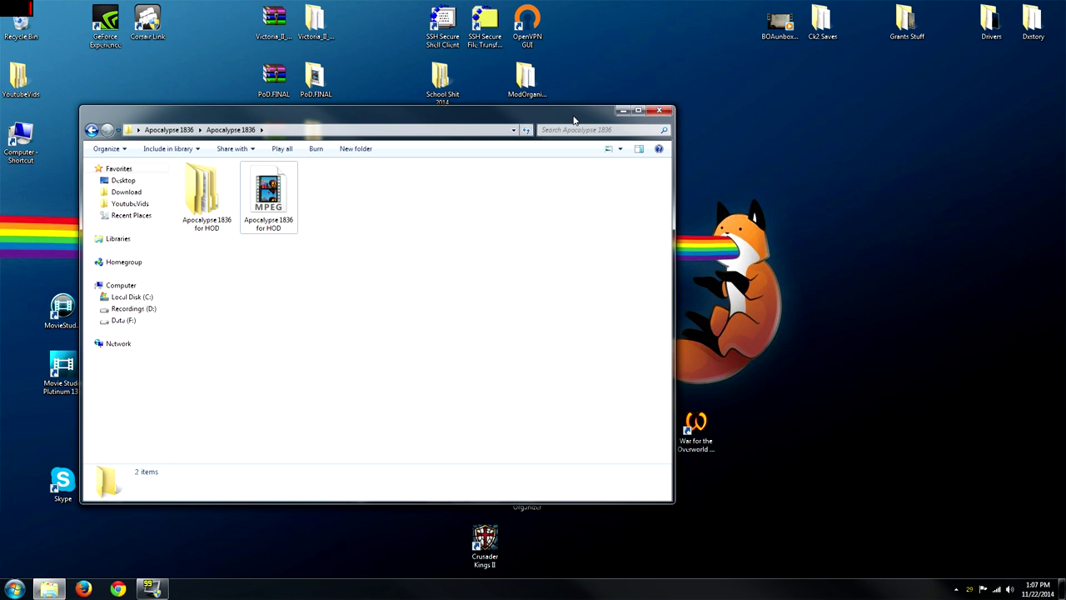
Go to the Victoria 2 mod folder at C:\Program Files (x86)\Steam\SteamApps\common\Victoria 2\mod
{"action": "left_click", "coordinate": [135, 287]}
{"action": "left_click", "coordinate": [140, 297]}
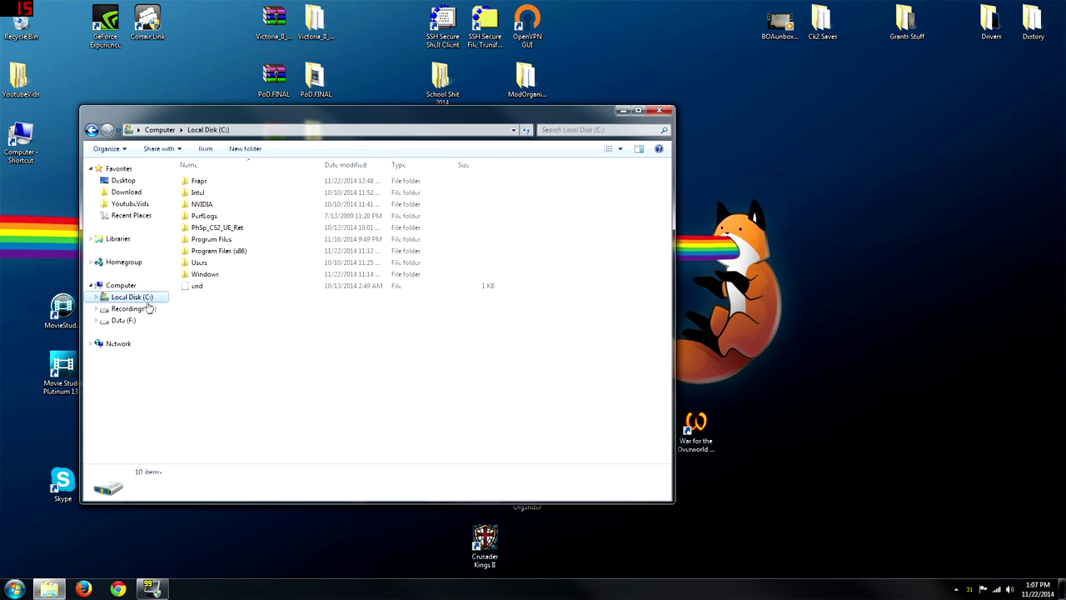
{"action": "double_click", "coordinate": [239, 256]}
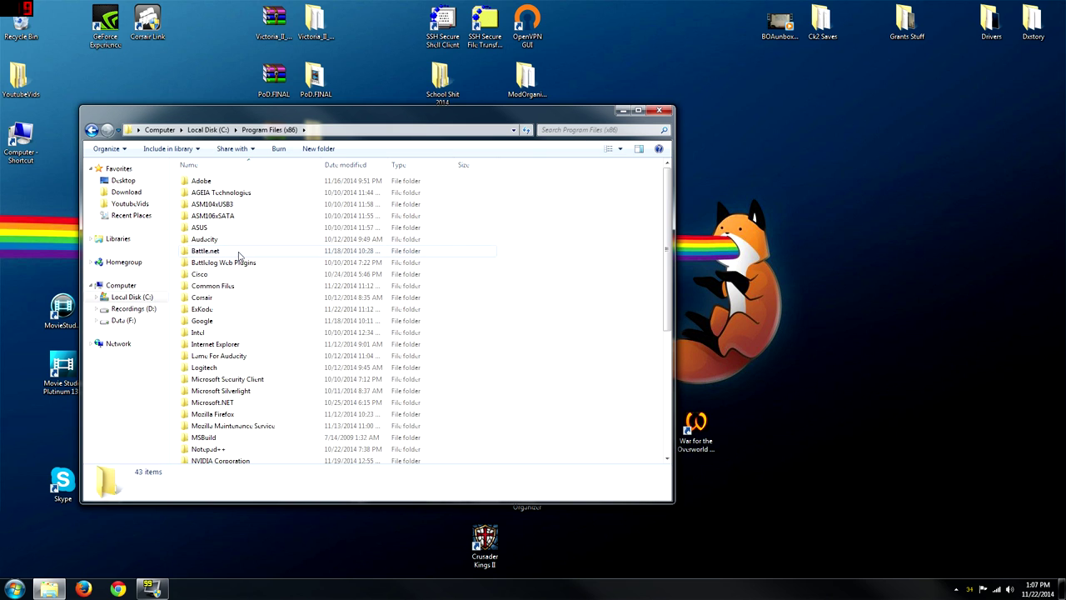
{"action": "scroll", "coordinate": [286, 397], "scroll_direction": "down", "scroll_amount": 3}
{"action": "scroll", "coordinate": [285, 397], "scroll_direction": "down", "scroll_amount": 3}
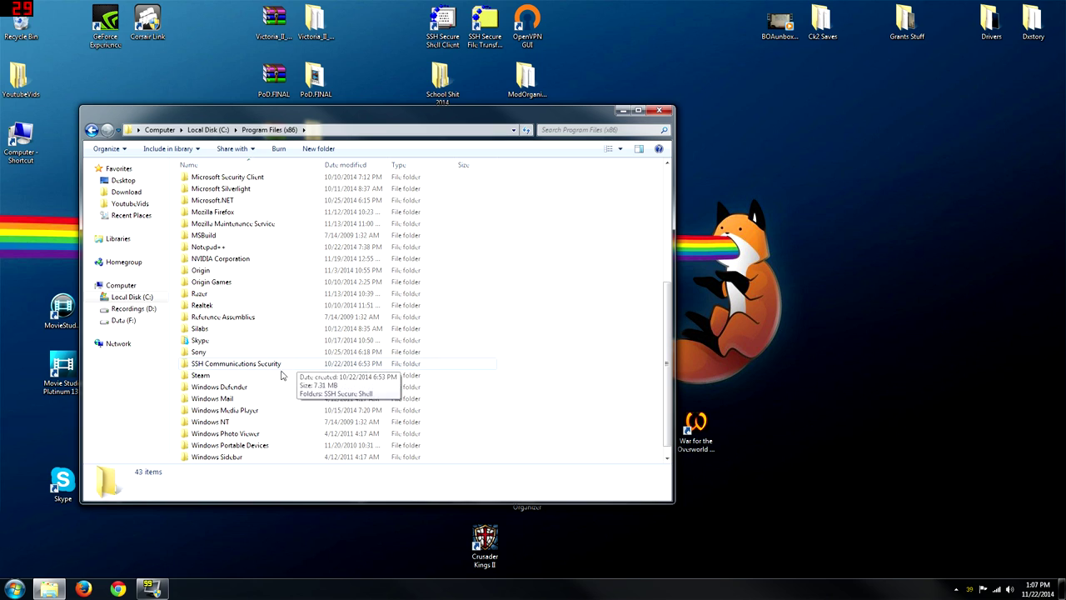
{"action": "scroll", "coordinate": [261, 373], "scroll_direction": "down", "scroll_amount": 1}
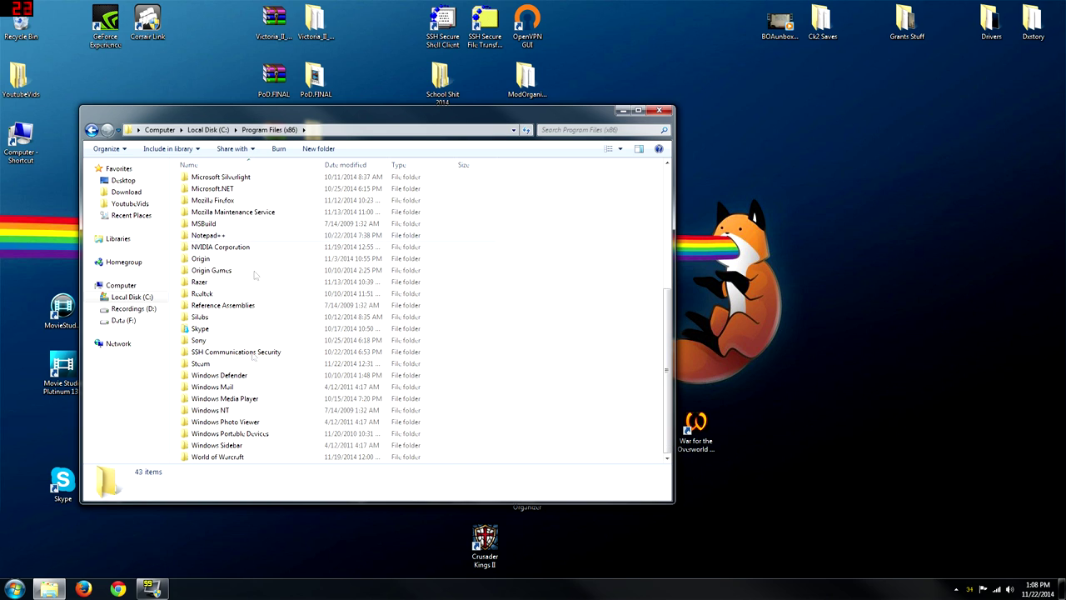
{"action": "double_click", "coordinate": [220, 365]}
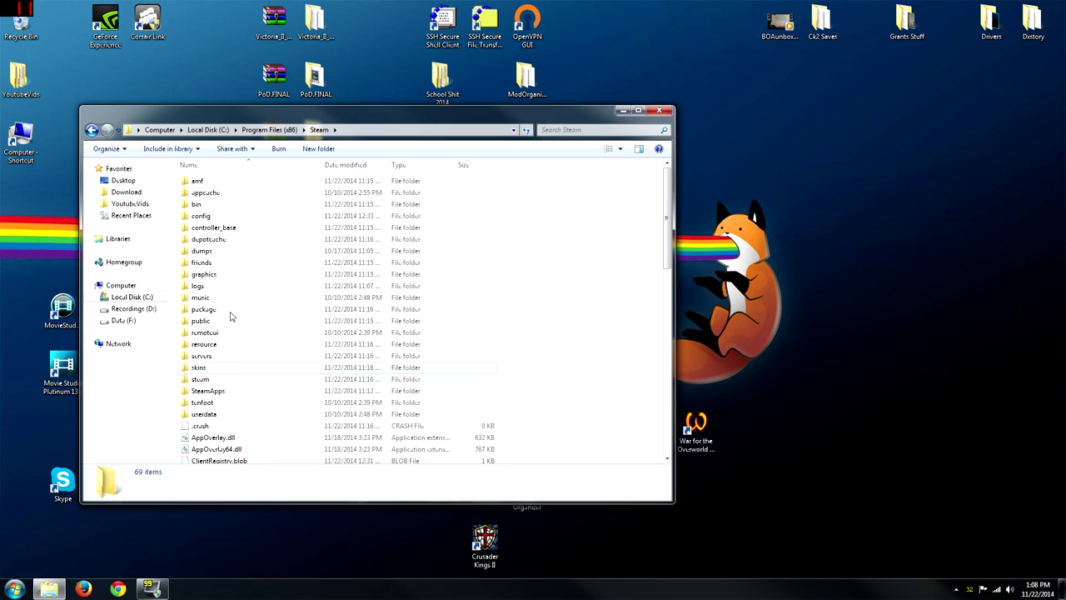
{"action": "double_click", "coordinate": [210, 390]}
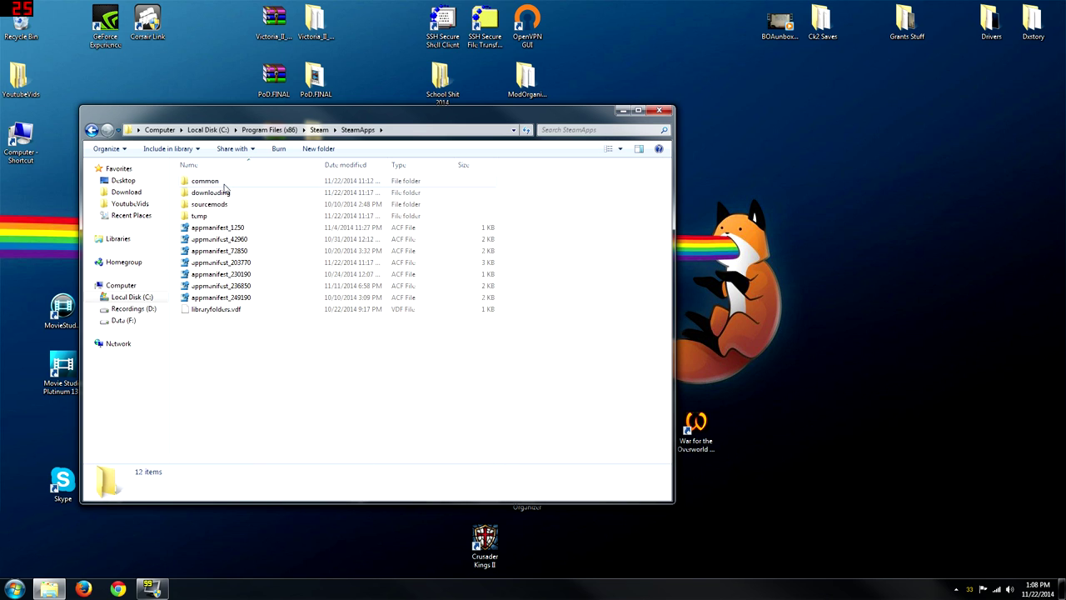
{"action": "double_click", "coordinate": [224, 188]}
{"action": "double_click", "coordinate": [229, 239]}
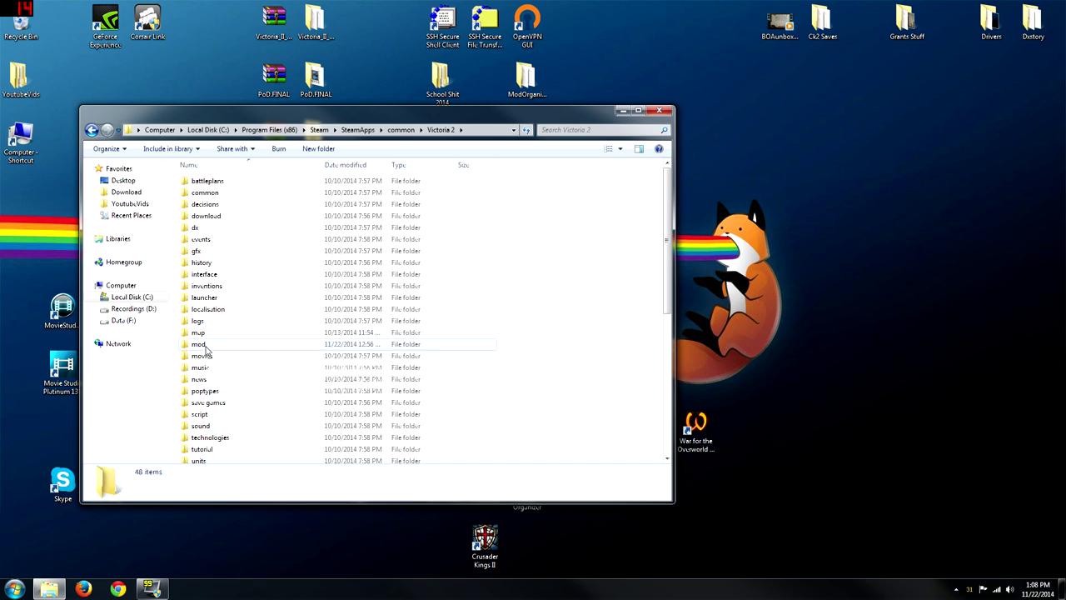
{"action": "double_click", "coordinate": [205, 345]}
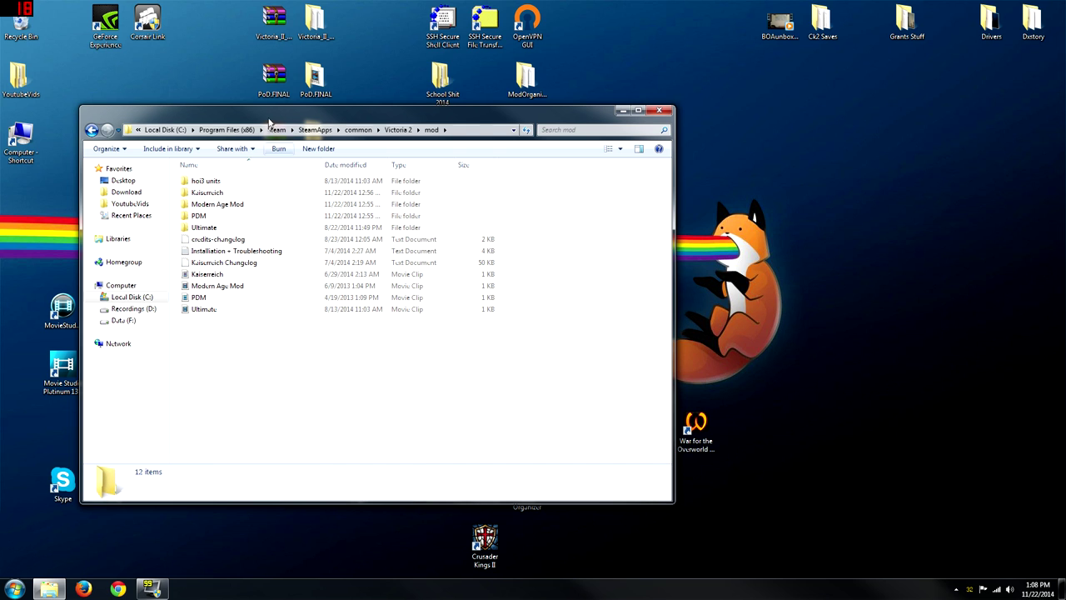
Open the inner Apocalypse 1836 folder from the desktop in a second window beside the Victoria 2 mod folder
{"action": "left_click_drag", "start_coordinate": [298, 114], "coordinate": [636, 149]}
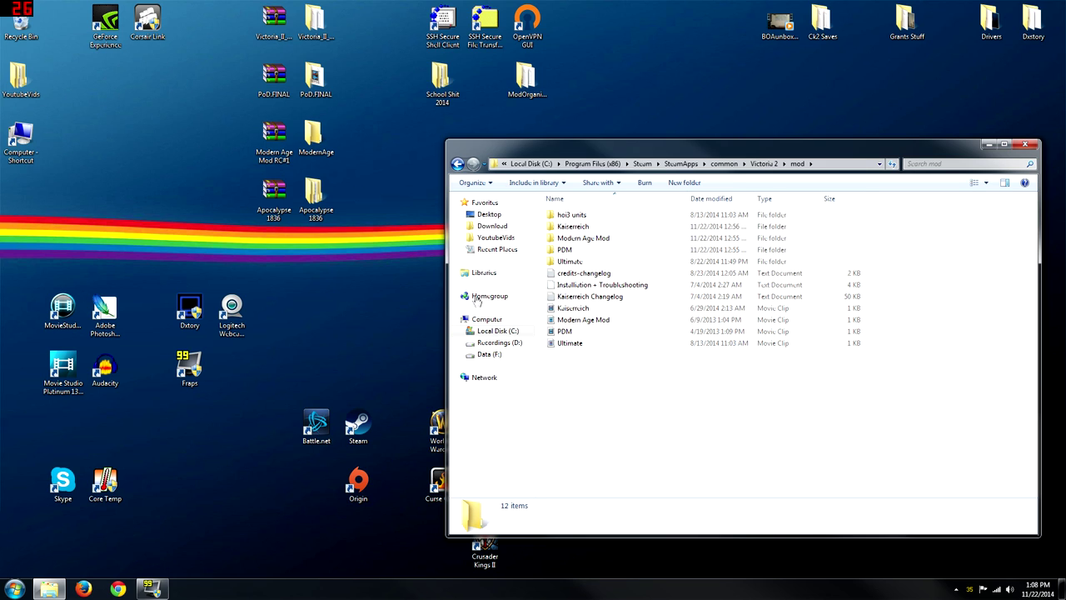
{"action": "left_click", "coordinate": [329, 219]}
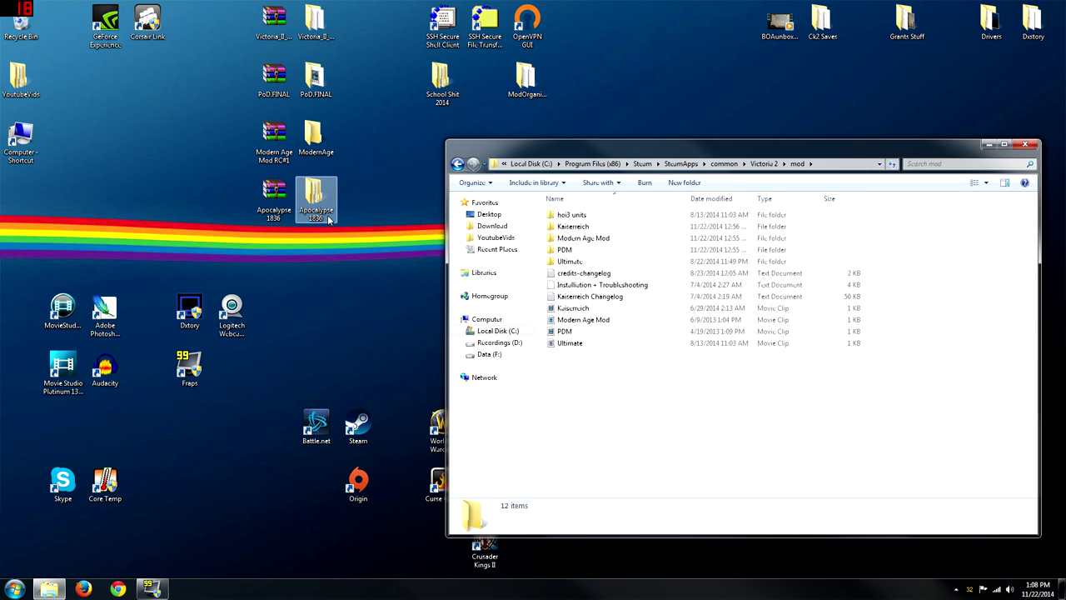
{"action": "double_click", "coordinate": [329, 219]}
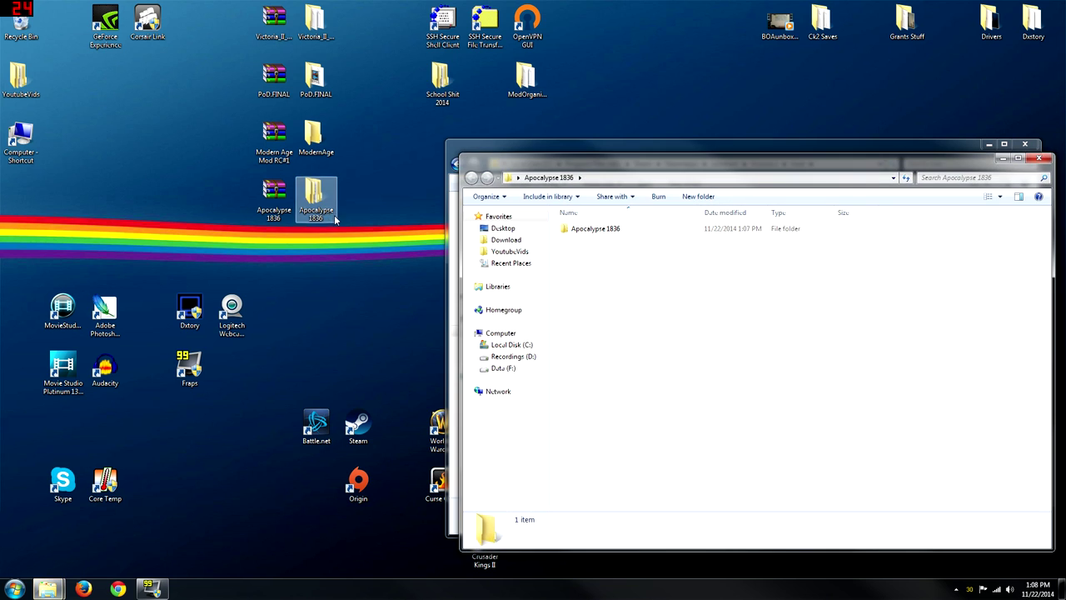
{"action": "left_click_drag", "start_coordinate": [504, 171], "coordinate": [88, 340]}
{"action": "left_click", "coordinate": [159, 397]}
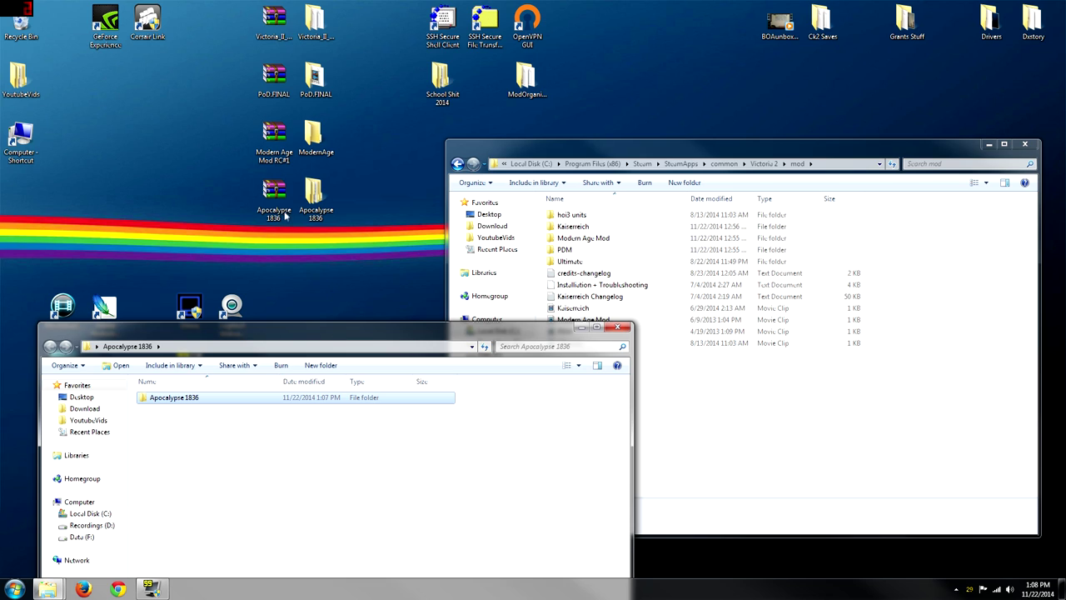
{"action": "double_click", "coordinate": [190, 400]}
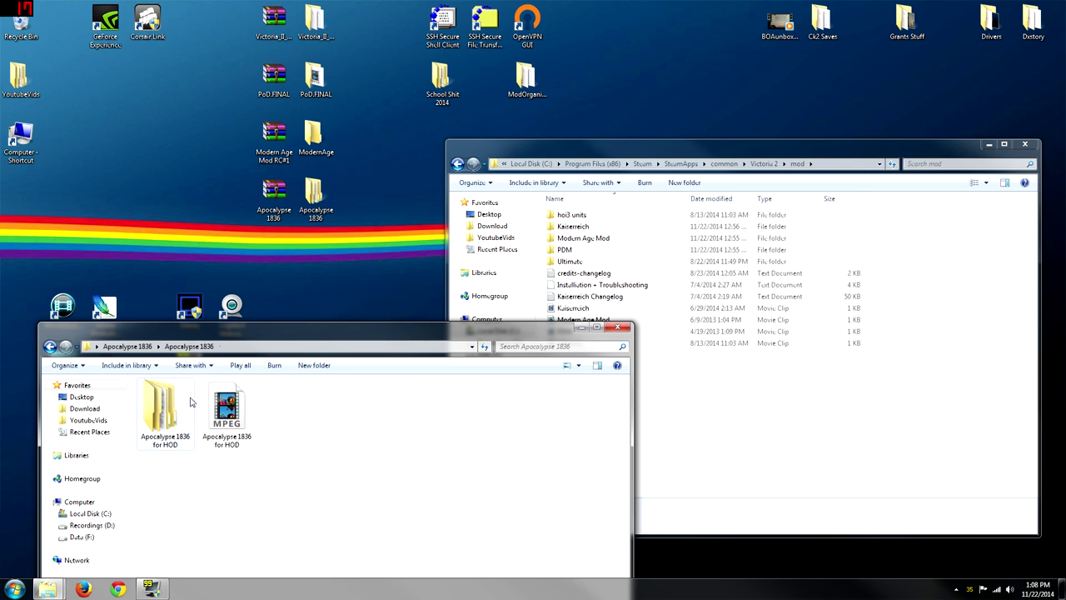
Copy the Apocalypse 1836 for HOD folder and its mod file into the Victoria 2 mod folder, and close the source window
{"action": "left_click_drag", "start_coordinate": [400, 348], "coordinate": [312, 428]}
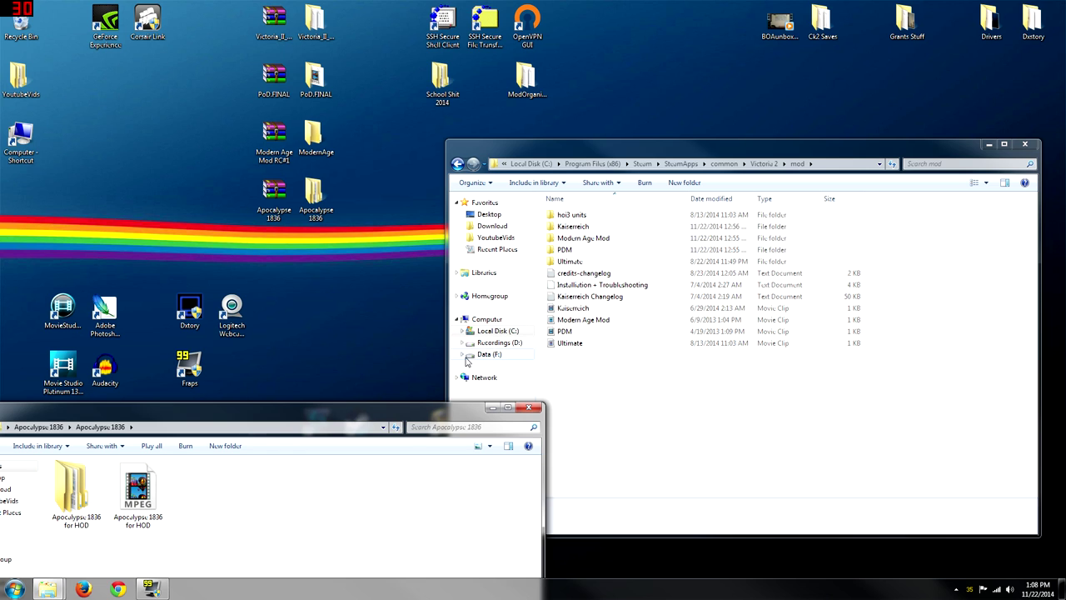
{"action": "left_click_drag", "start_coordinate": [294, 409], "coordinate": [471, 348]}
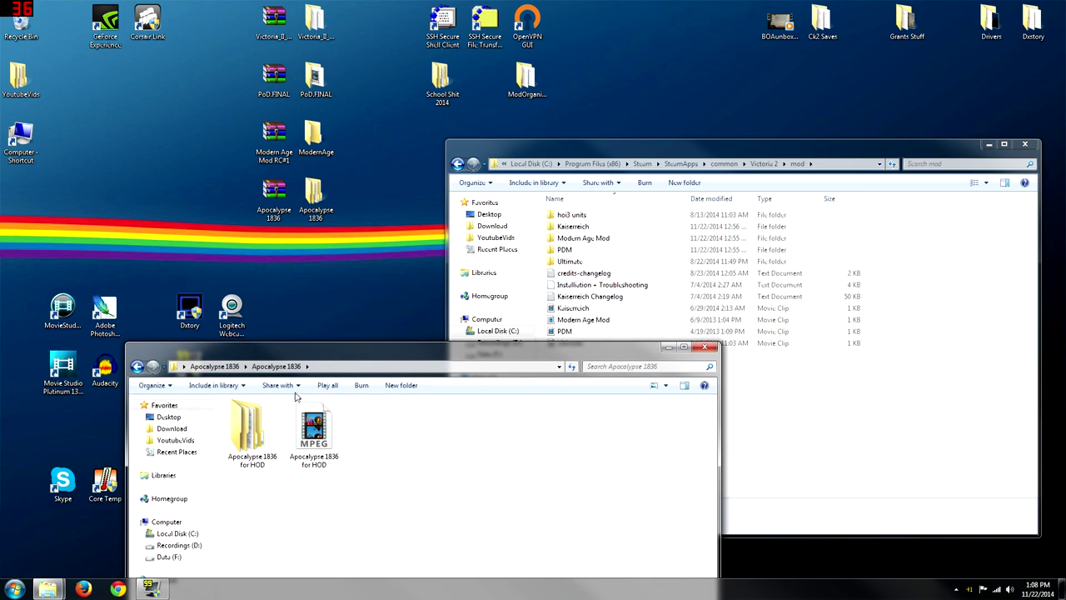
{"action": "left_click_drag", "start_coordinate": [250, 499], "coordinate": [335, 458]}
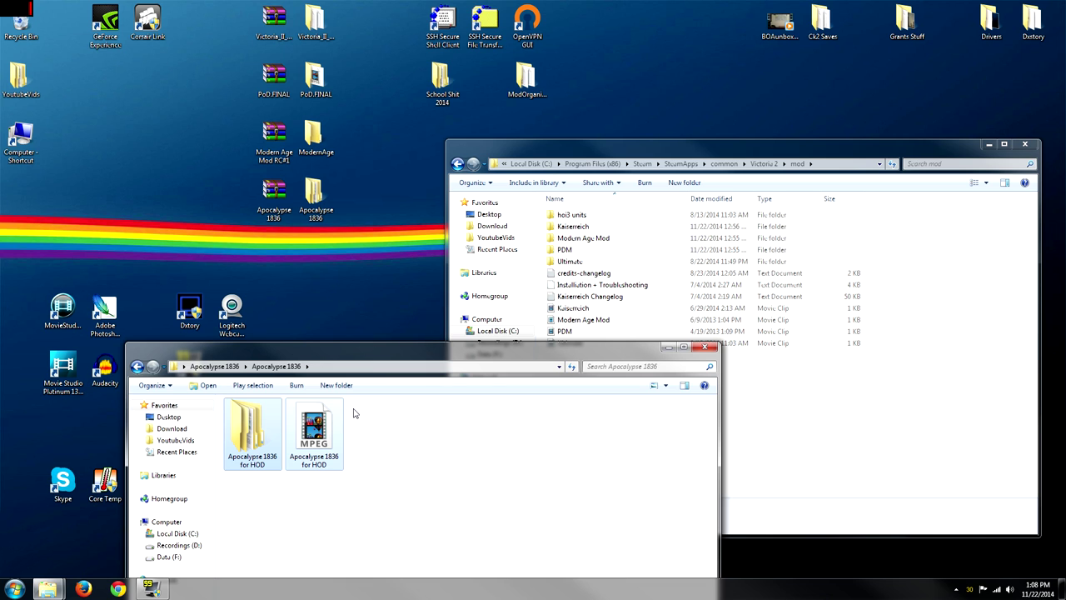
{"action": "left_click_drag", "start_coordinate": [393, 355], "coordinate": [332, 410]}
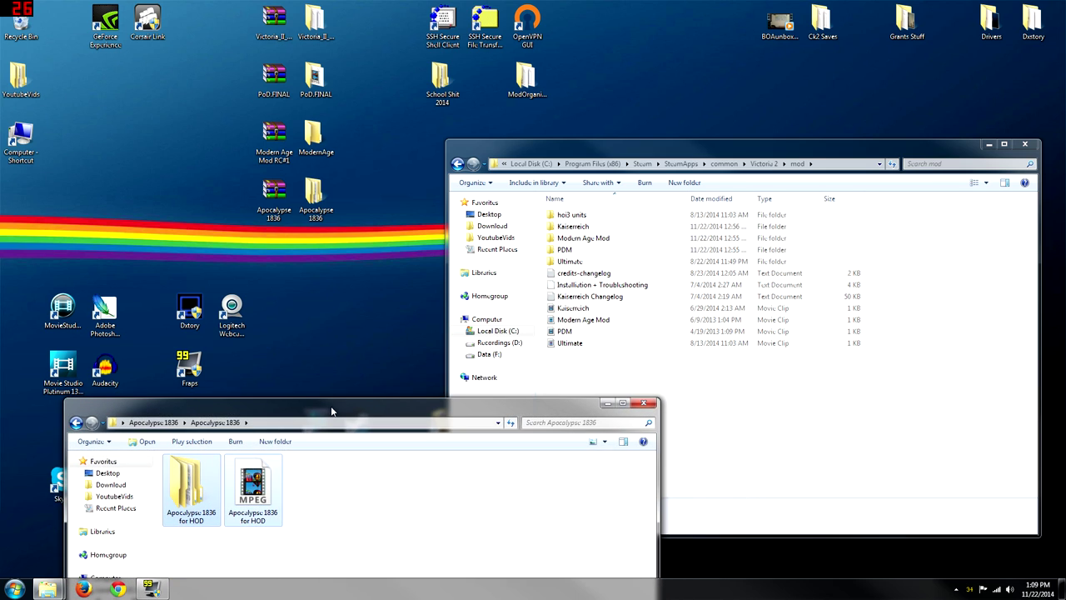
{"action": "left_click_drag", "start_coordinate": [214, 476], "coordinate": [747, 398]}
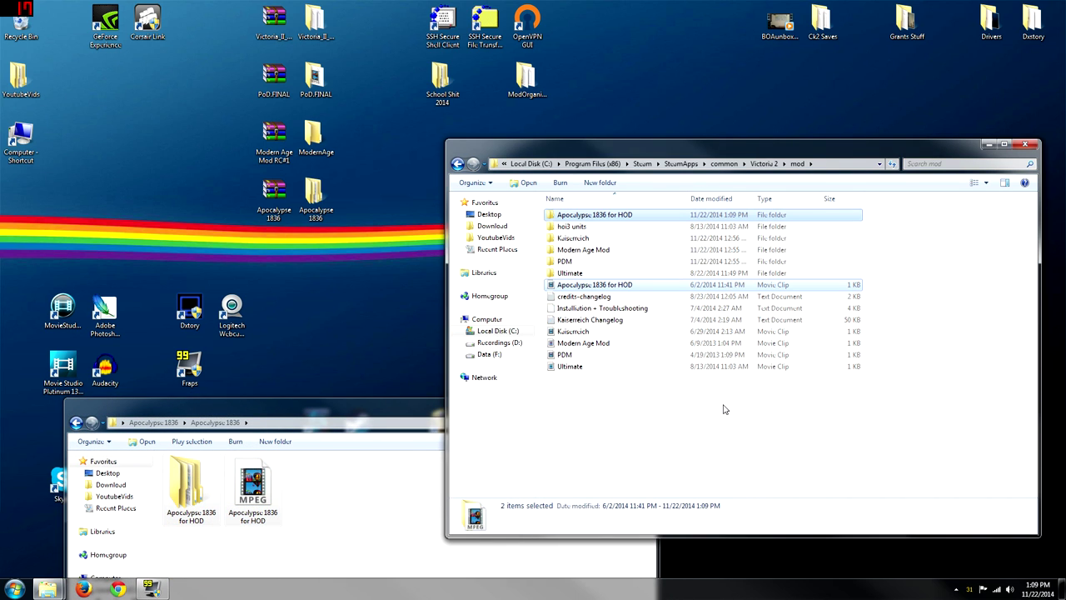
{"action": "left_click", "coordinate": [329, 501]}
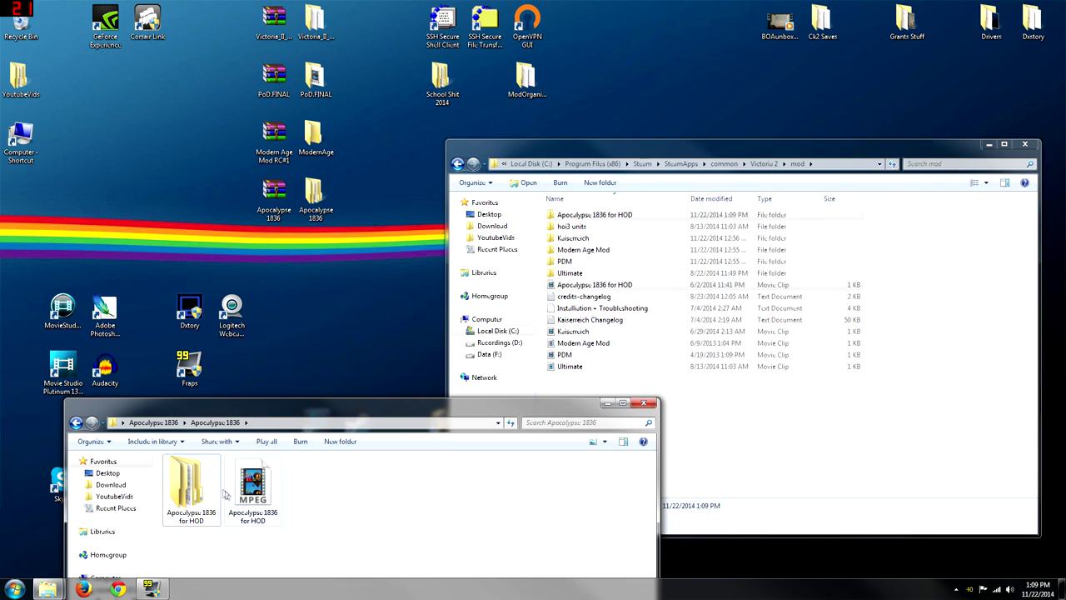
{"action": "left_click", "coordinate": [643, 403]}
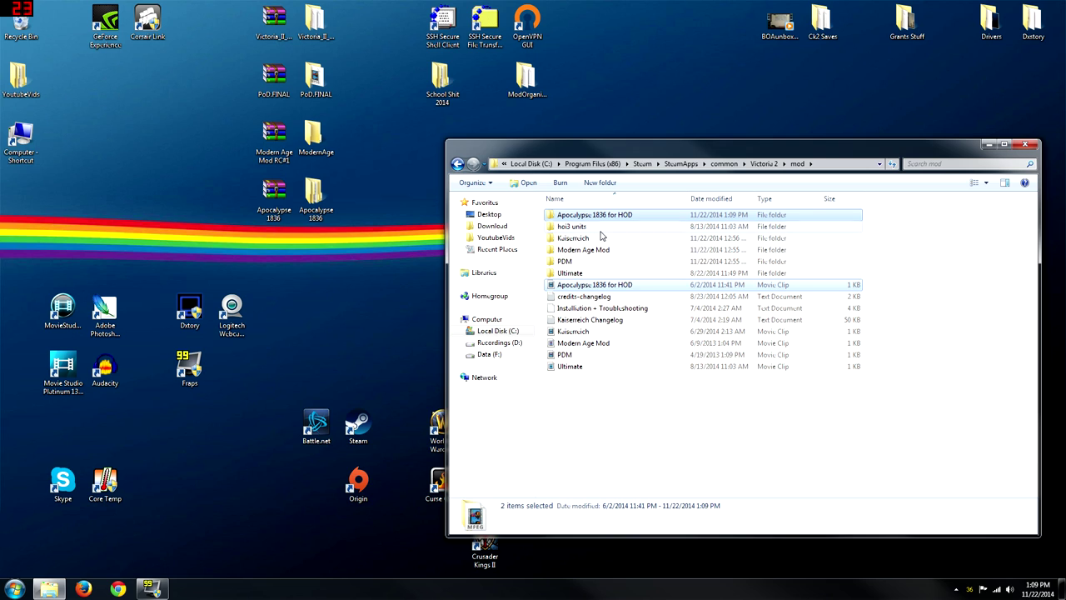
Check the folders inside the Victoria 2 mod folder and close its window
{"action": "left_click", "coordinate": [584, 228]}
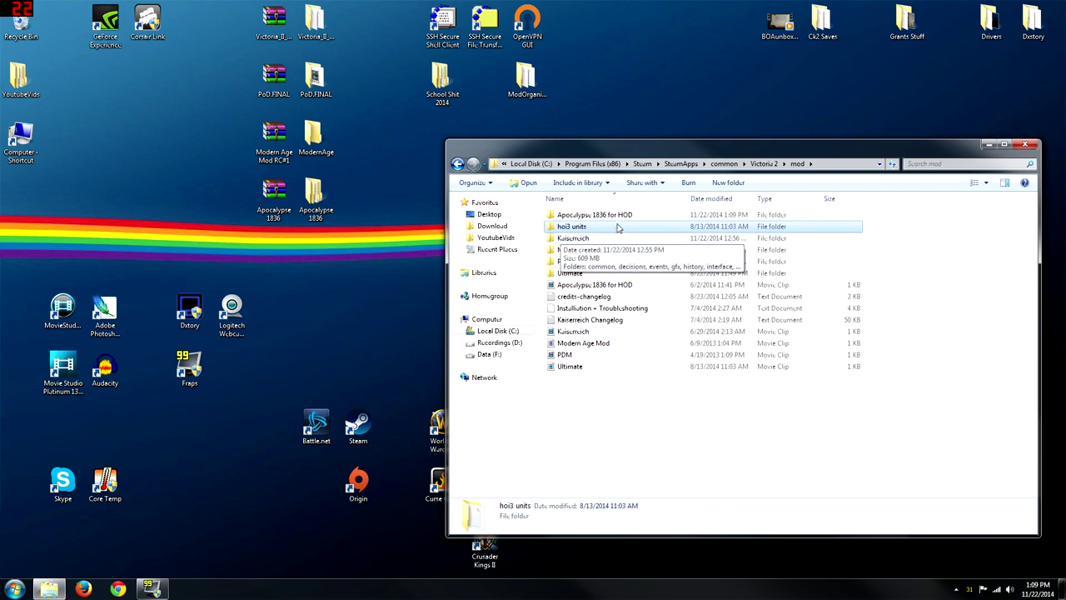
{"action": "mouse_move", "coordinate": [591, 225]}
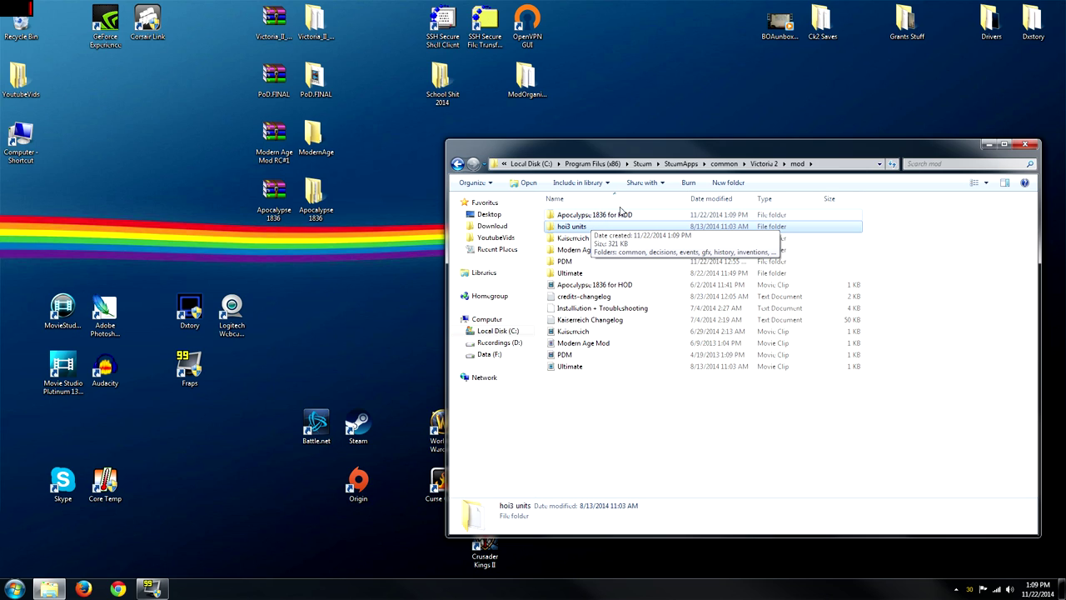
{"action": "left_click_drag", "start_coordinate": [691, 151], "coordinate": [599, 116]}
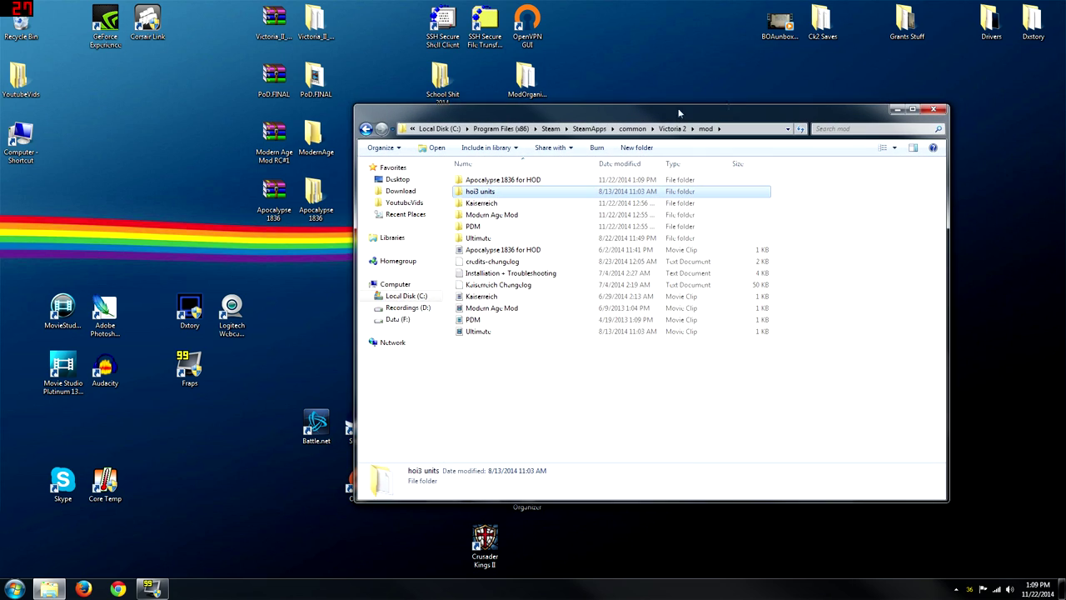
{"action": "left_click", "coordinate": [932, 110]}
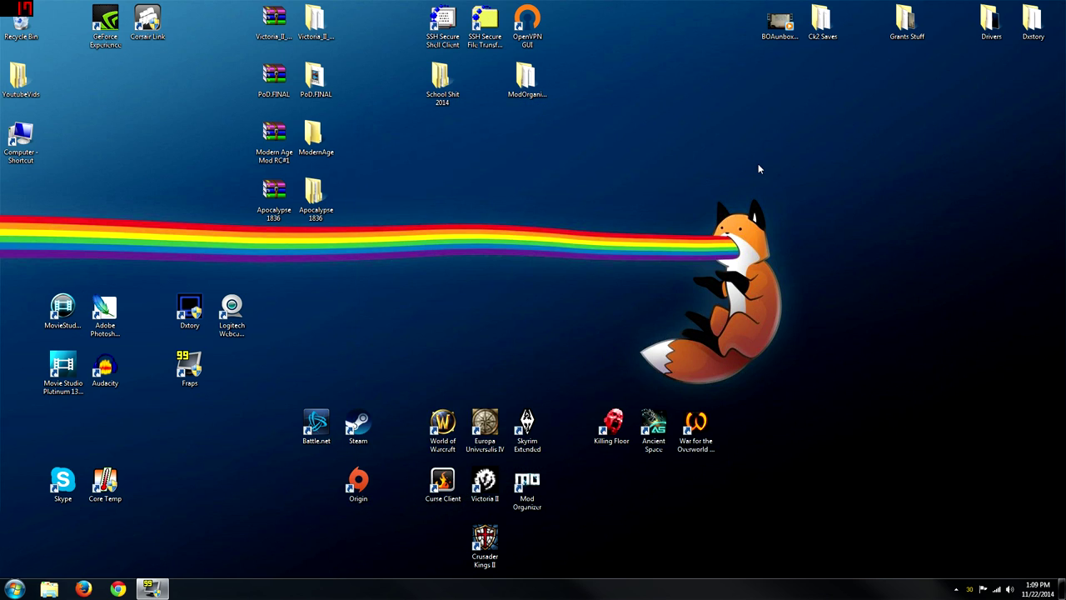